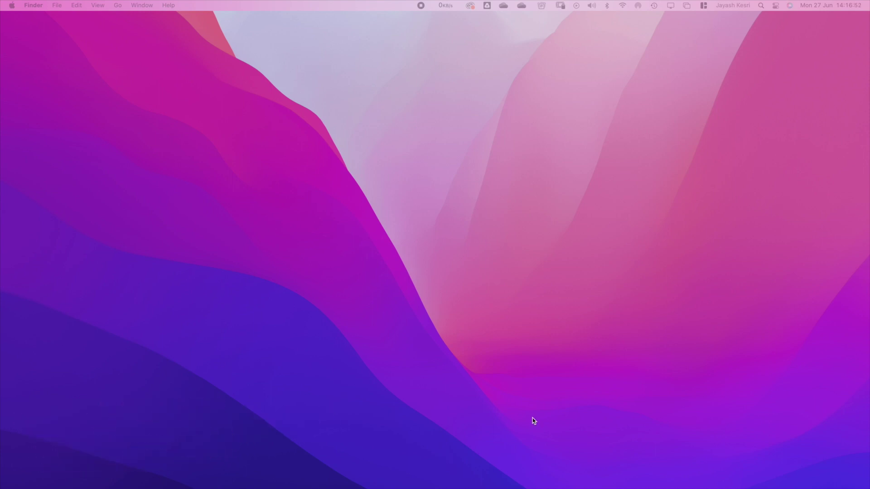
Launch Wacom Desktop Center from the Dock and show the EK Remote's Settings page.
{"action": "mouse_move", "coordinate": [584, 487]}
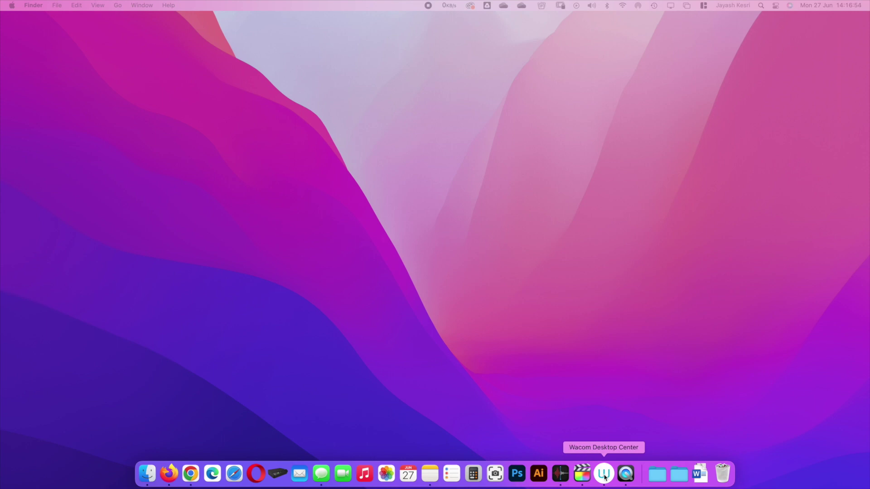
{"action": "left_click", "coordinate": [605, 476]}
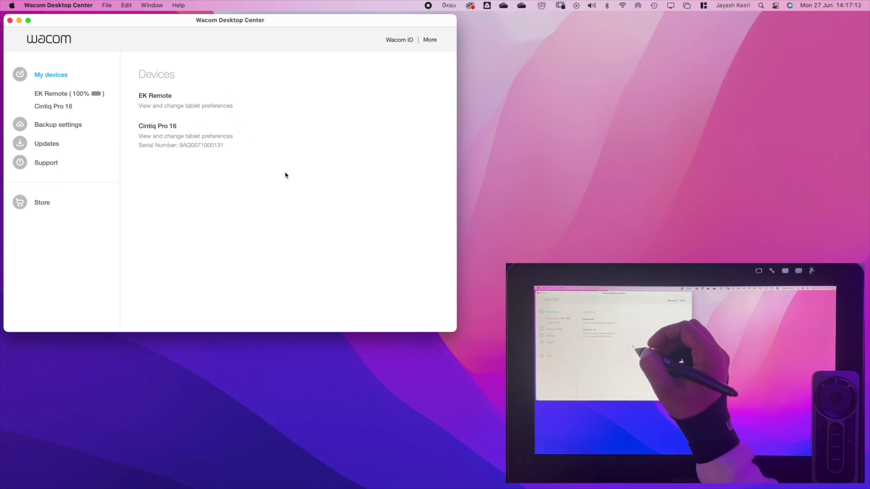
{"action": "left_click", "coordinate": [168, 95]}
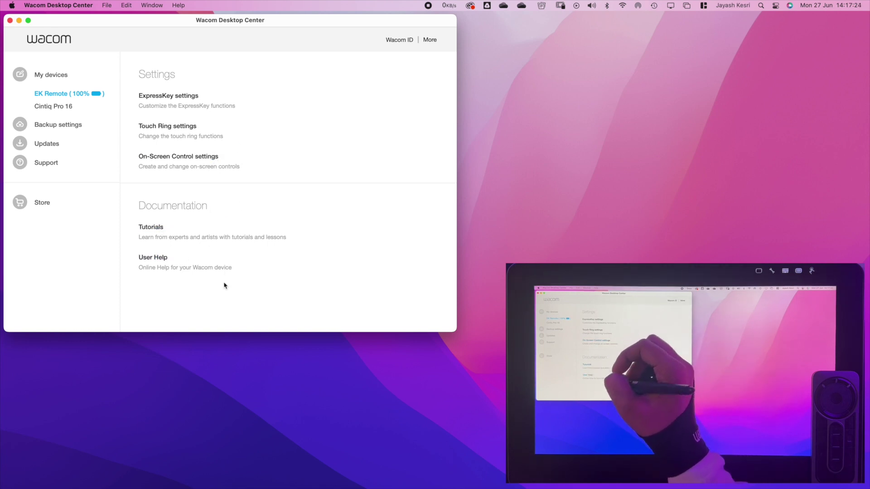
Show the Cintiq Pro 16 page and scroll through its software, Touch, Pen, Display and Documentation options.
{"action": "left_click", "coordinate": [57, 106]}
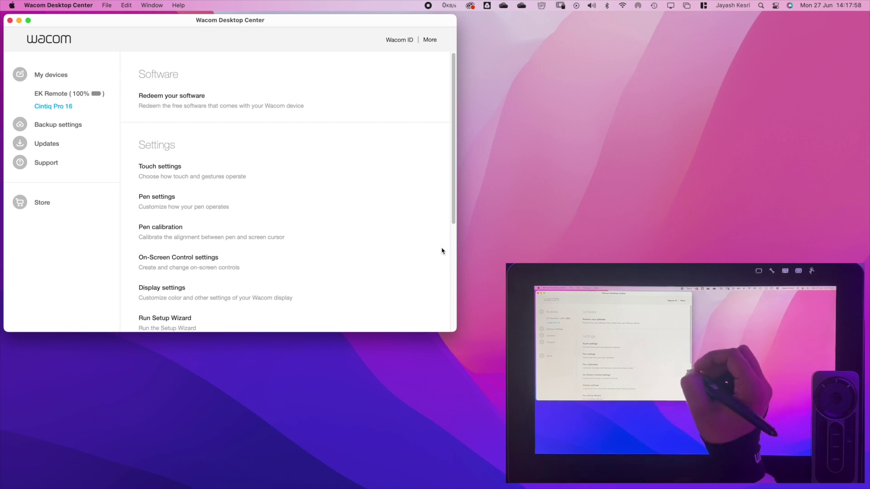
{"action": "left_click_drag", "start_coordinate": [455, 212], "coordinate": [451, 319]}
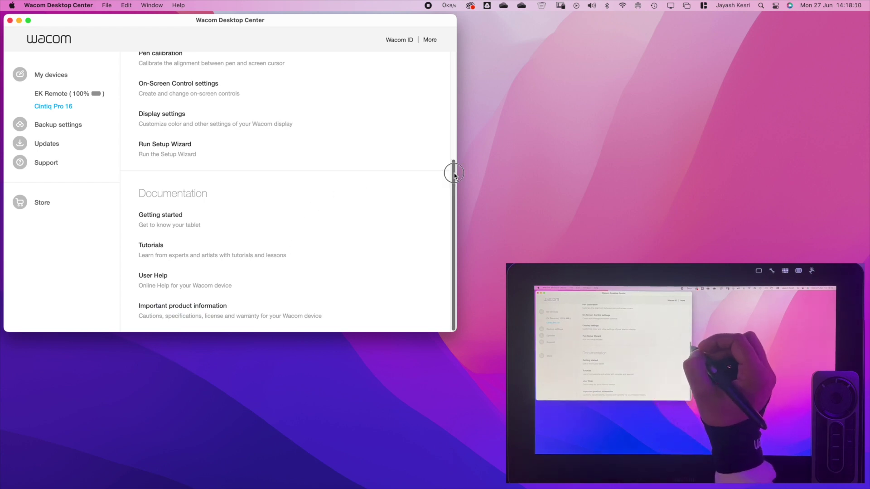
{"action": "left_click_drag", "start_coordinate": [450, 171], "coordinate": [453, 59]}
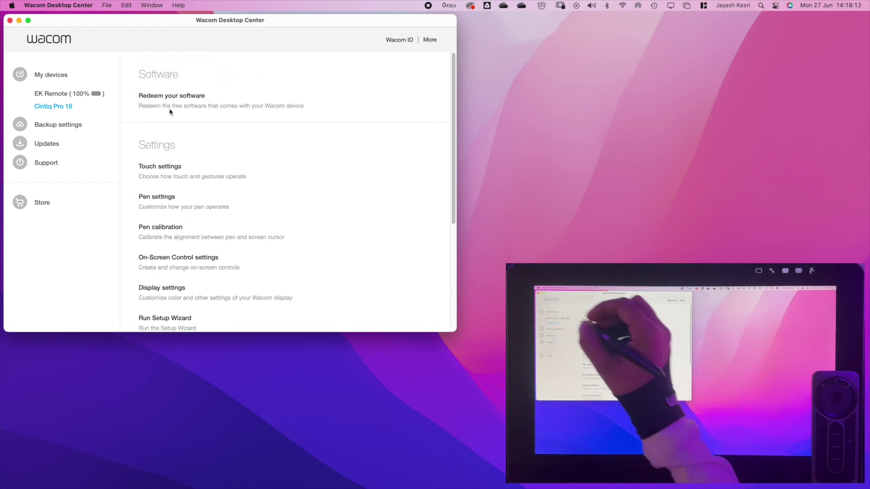
Back up device settings locally as 'Preferences', choosing the Desktop as the save location.
{"action": "left_click", "coordinate": [76, 126]}
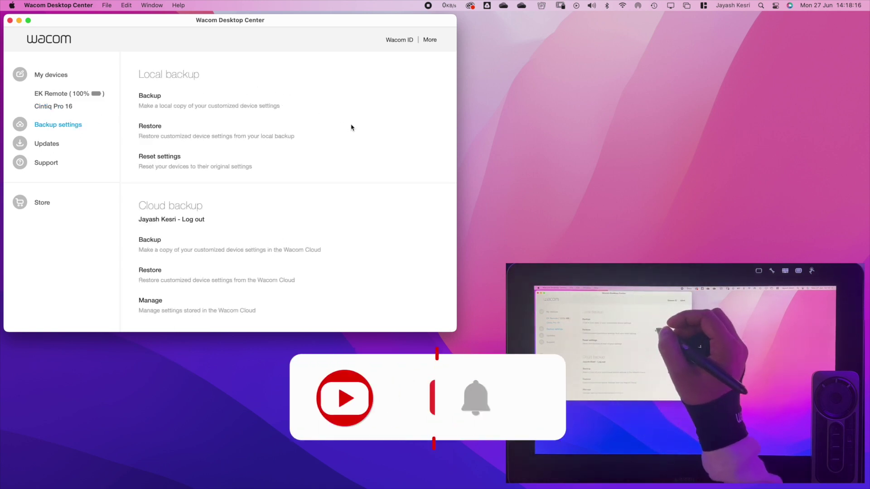
{"action": "left_click", "coordinate": [158, 94]}
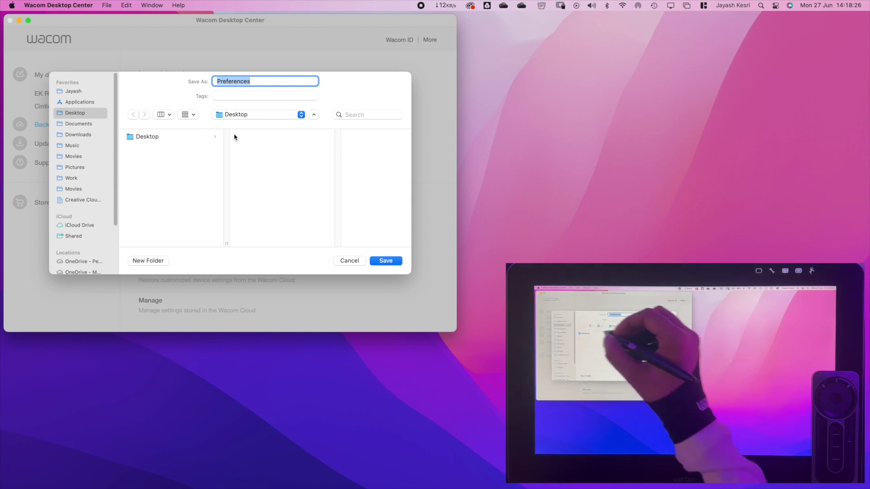
{"action": "left_click", "coordinate": [248, 114]}
{"action": "left_click", "coordinate": [263, 116]}
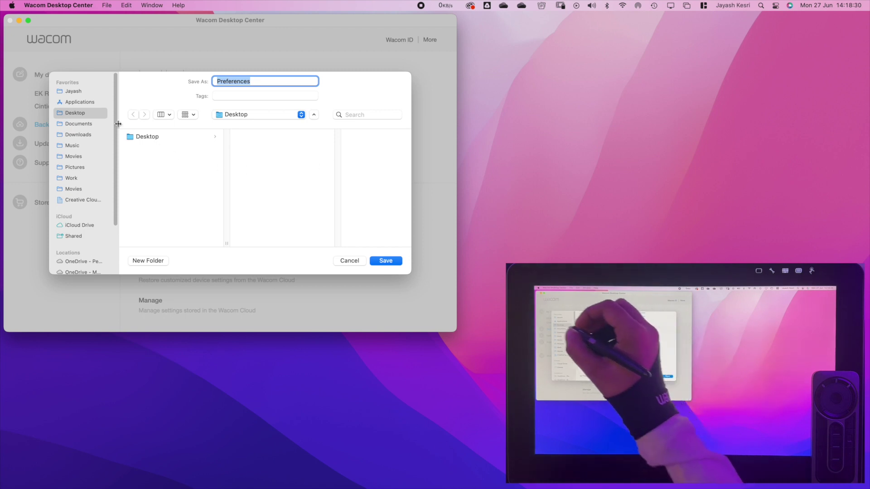
{"action": "scroll", "coordinate": [116, 208], "scroll_direction": "down", "scroll_amount": 5}
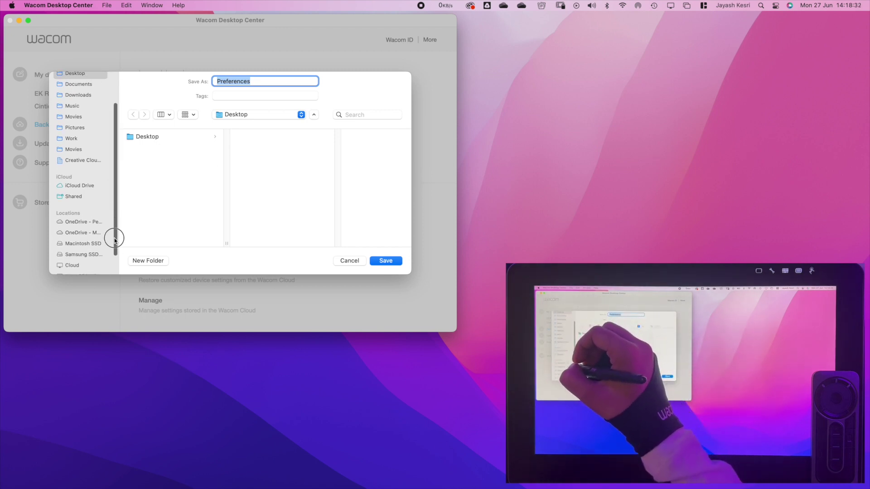
{"action": "scroll", "coordinate": [113, 258], "scroll_direction": "down", "scroll_amount": 2}
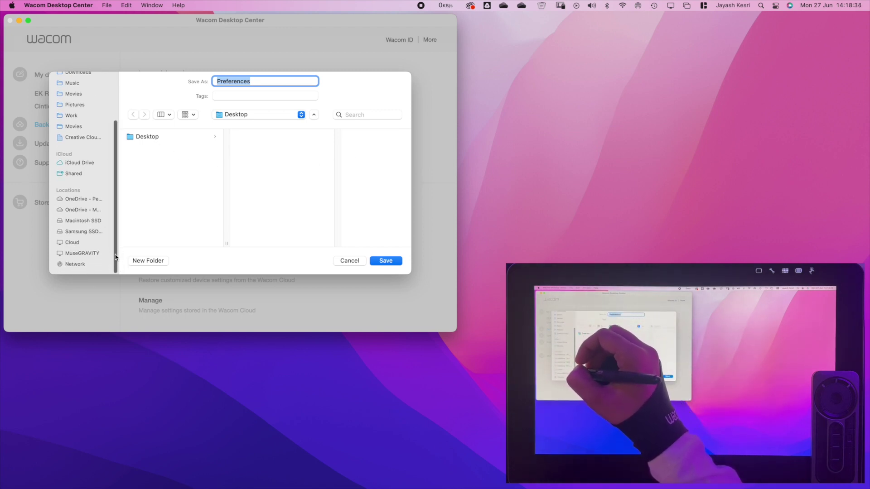
{"action": "left_click", "coordinate": [91, 253]}
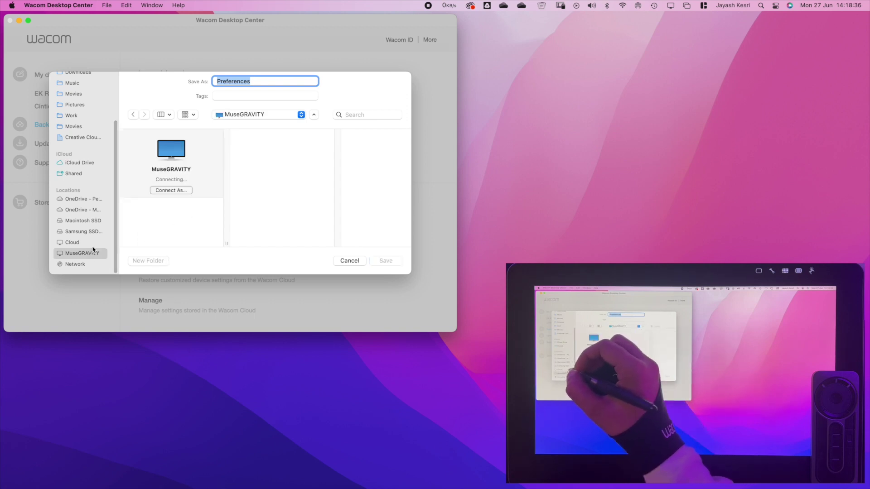
{"action": "left_click_drag", "start_coordinate": [226, 184], "coordinate": [228, 196]}
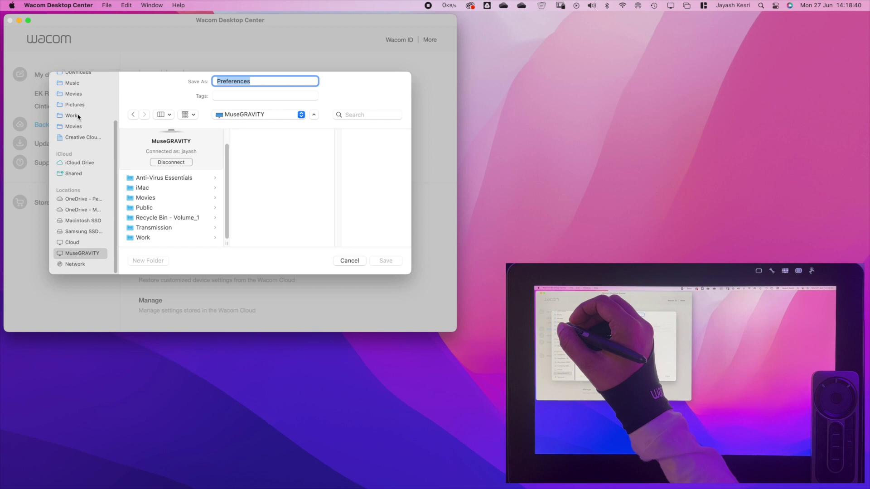
{"action": "scroll", "coordinate": [79, 117], "scroll_direction": "up", "scroll_amount": 3}
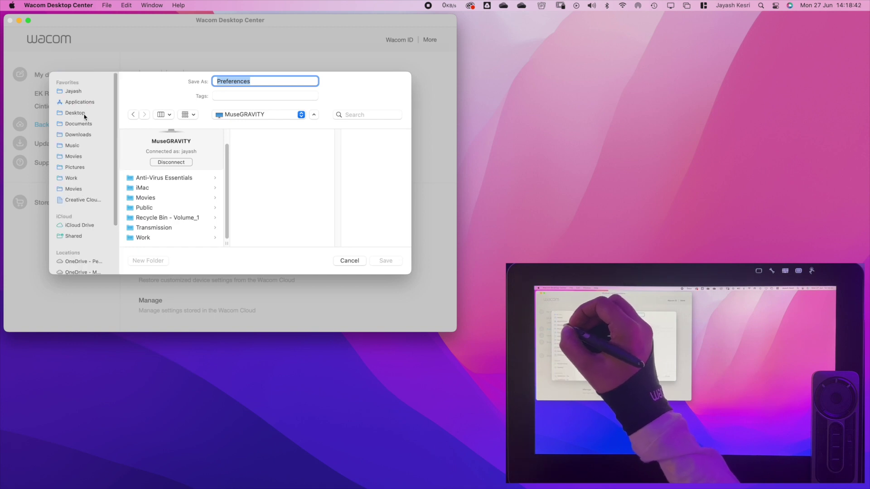
{"action": "left_click", "coordinate": [84, 114]}
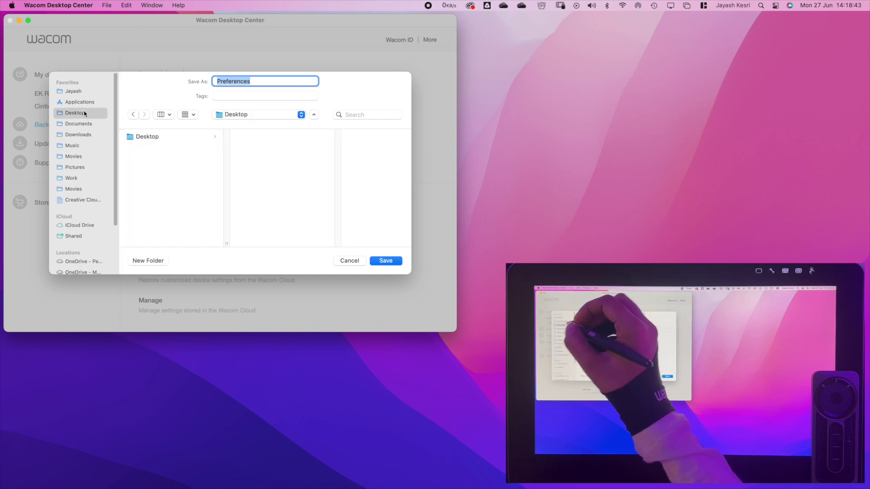
{"action": "left_click", "coordinate": [386, 261]}
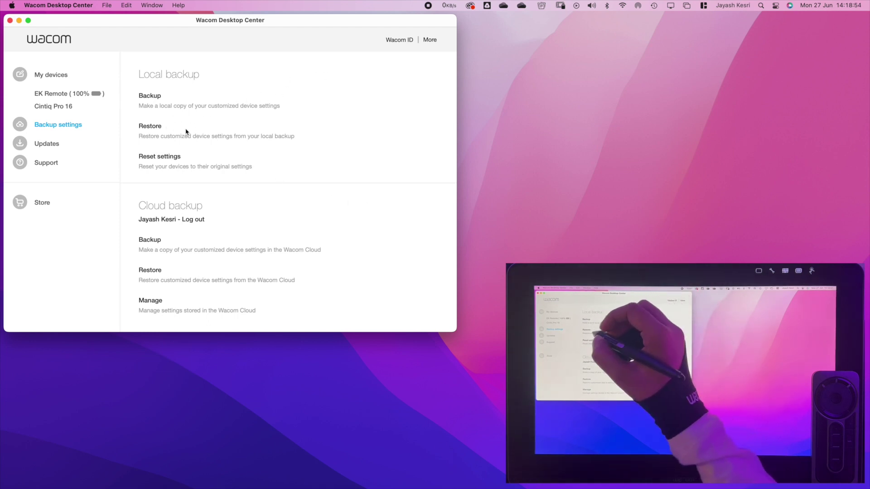
{"action": "left_click", "coordinate": [157, 126]}
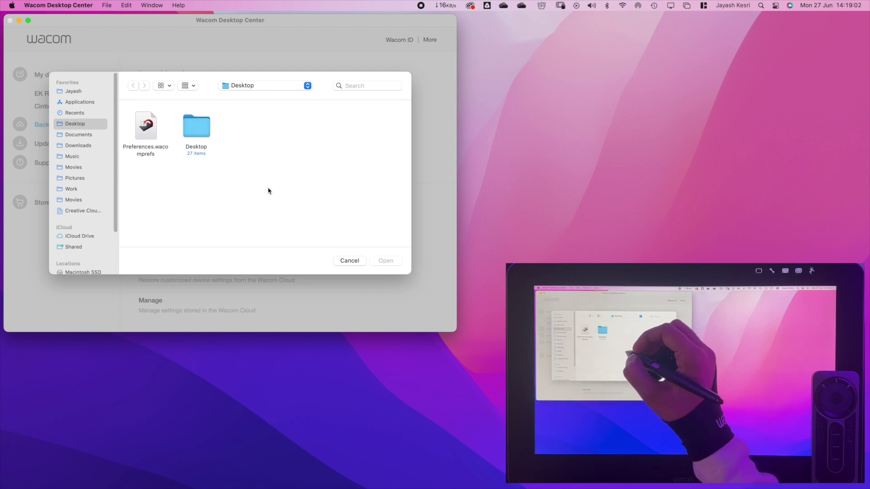
{"action": "left_click", "coordinate": [147, 128]}
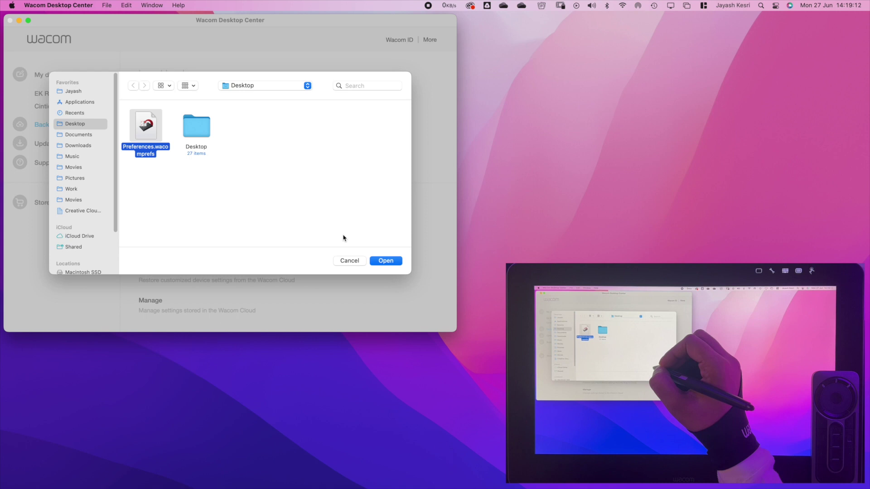
{"action": "left_click", "coordinate": [347, 207]}
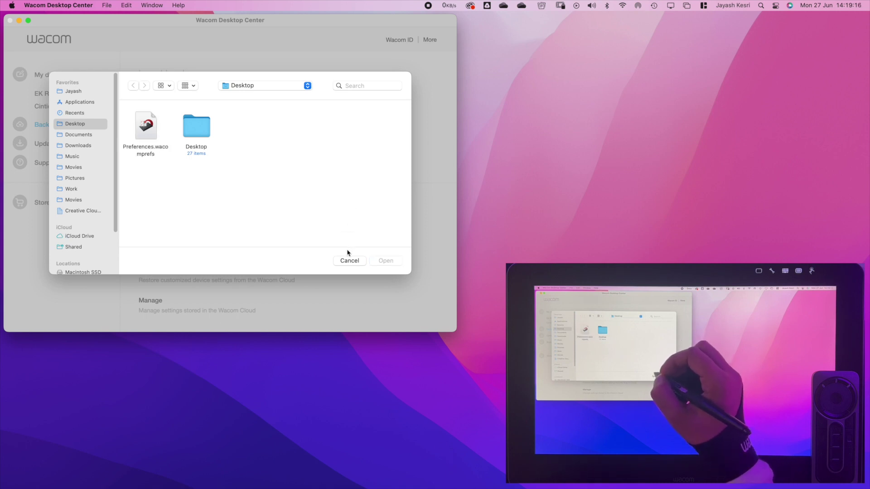
{"action": "left_click", "coordinate": [350, 261]}
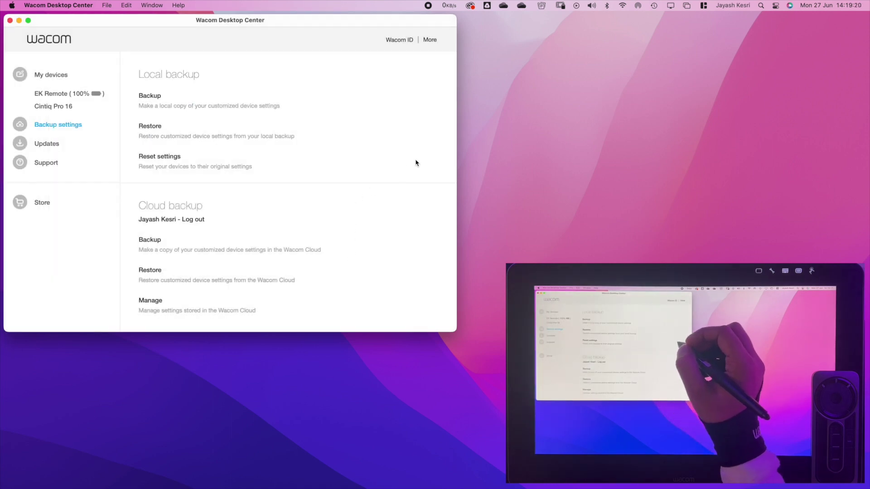
Bring up the Backup Settings dialog, which lists no existing settings files yet.
{"action": "left_click", "coordinate": [249, 166]}
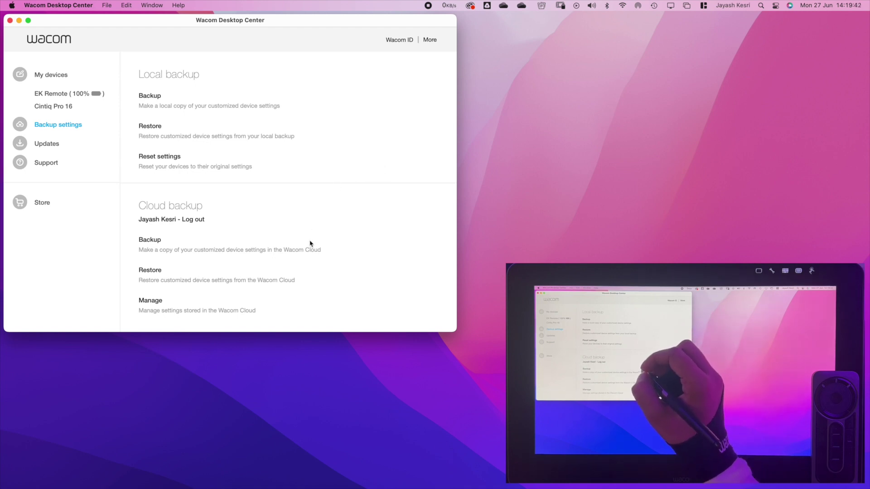
{"action": "left_click", "coordinate": [154, 240]}
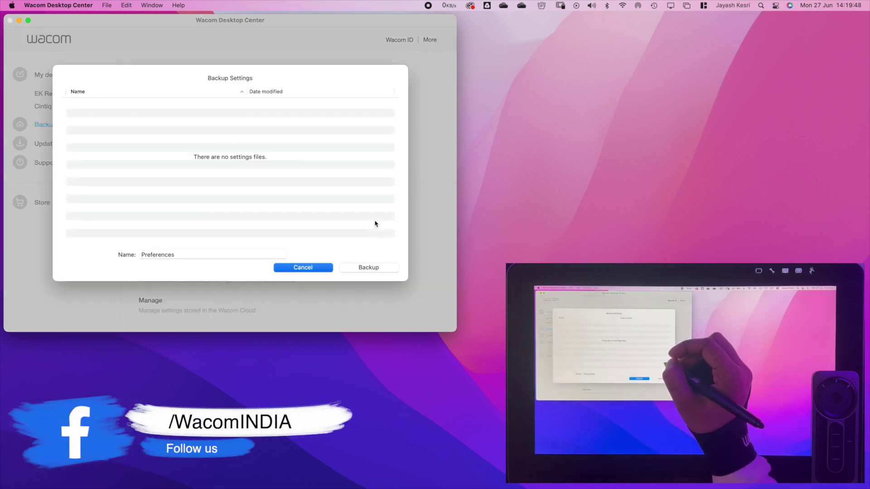
Save the settings backup under the name 'Preferences'.
{"action": "left_click", "coordinate": [226, 253]}
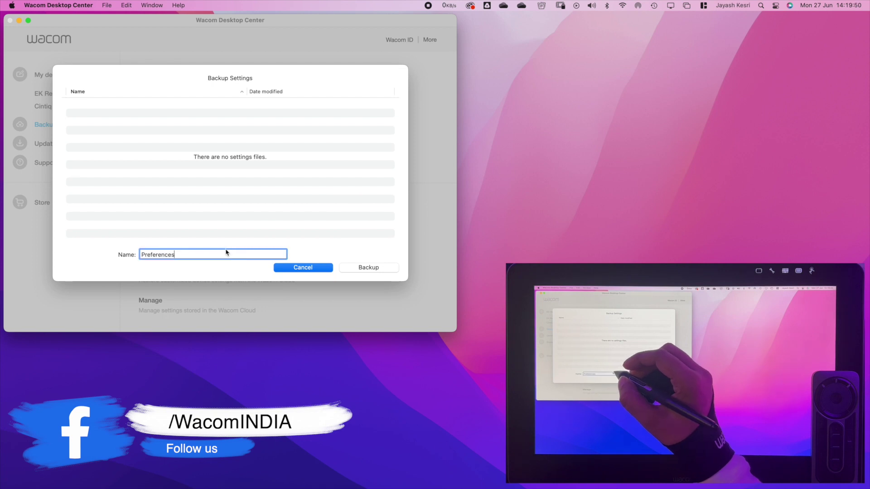
{"action": "left_click", "coordinate": [365, 268]}
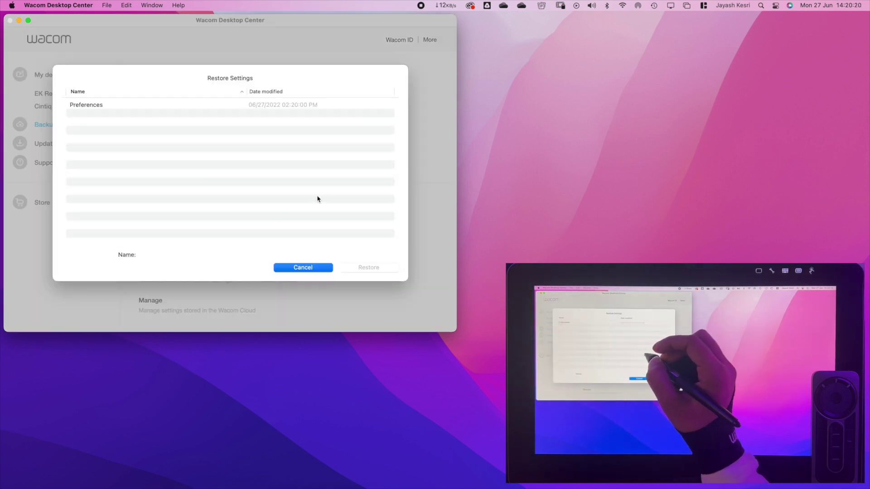
Select Preferences but cancel the restore, then show the cloud backup settings manager.
{"action": "left_click", "coordinate": [98, 104]}
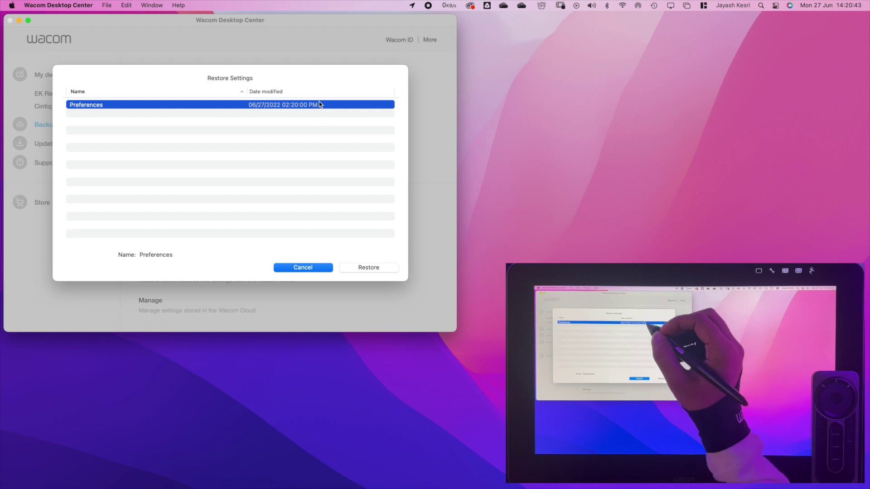
{"action": "left_click", "coordinate": [312, 267]}
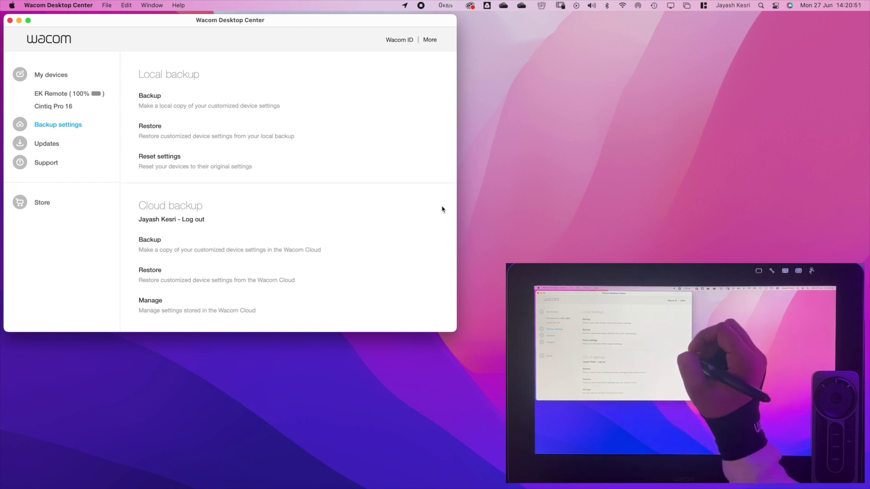
{"action": "left_click", "coordinate": [148, 301]}
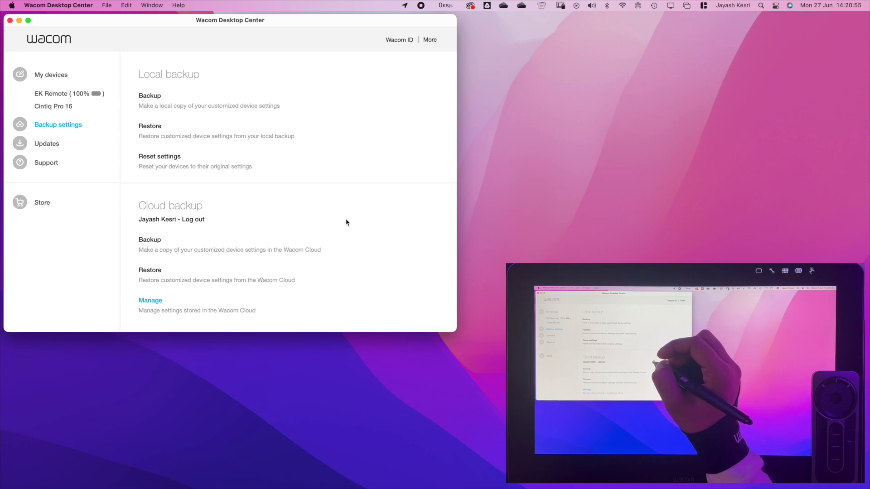
Cancel renaming the Preferences backup, close the manager, and confirm driver 6.3.46-1 is up to date.
{"action": "left_click", "coordinate": [98, 111]}
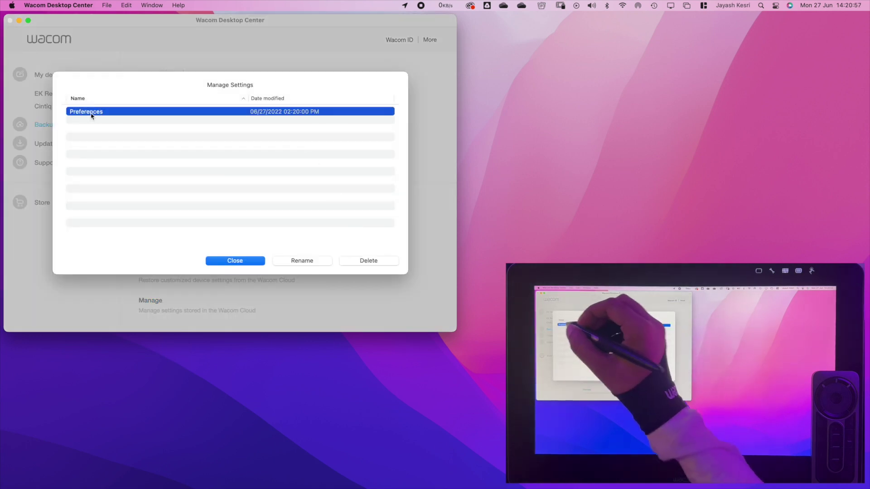
{"action": "left_click", "coordinate": [319, 262]}
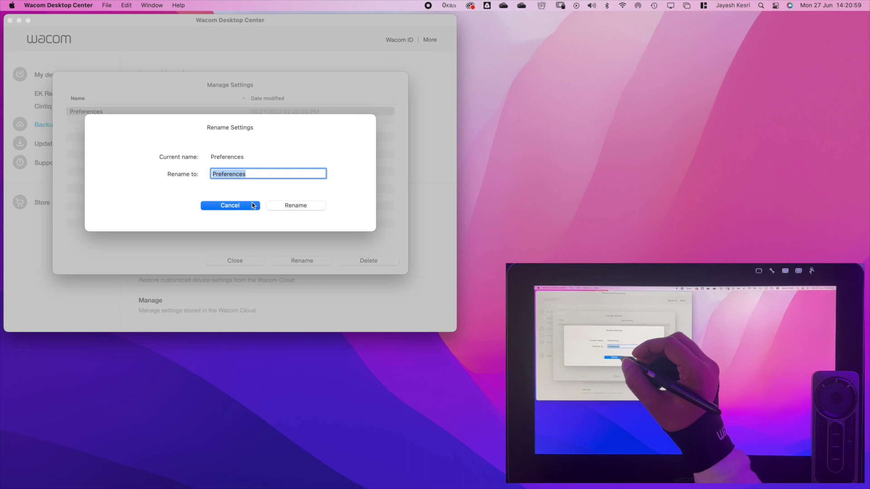
{"action": "left_click", "coordinate": [252, 205]}
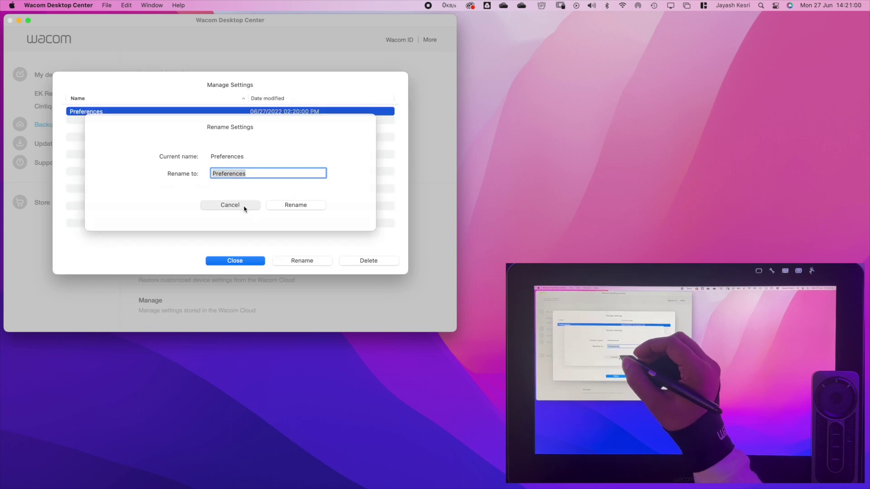
{"action": "left_click", "coordinate": [250, 261]}
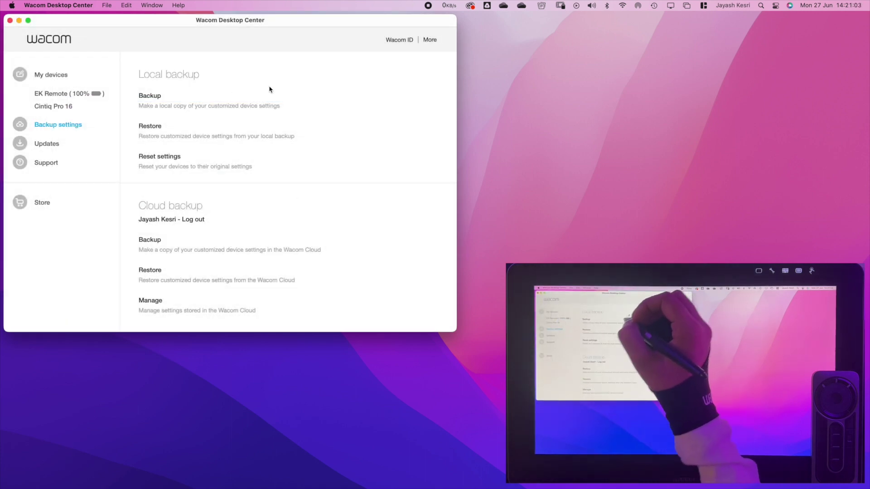
{"action": "left_click", "coordinate": [46, 144]}
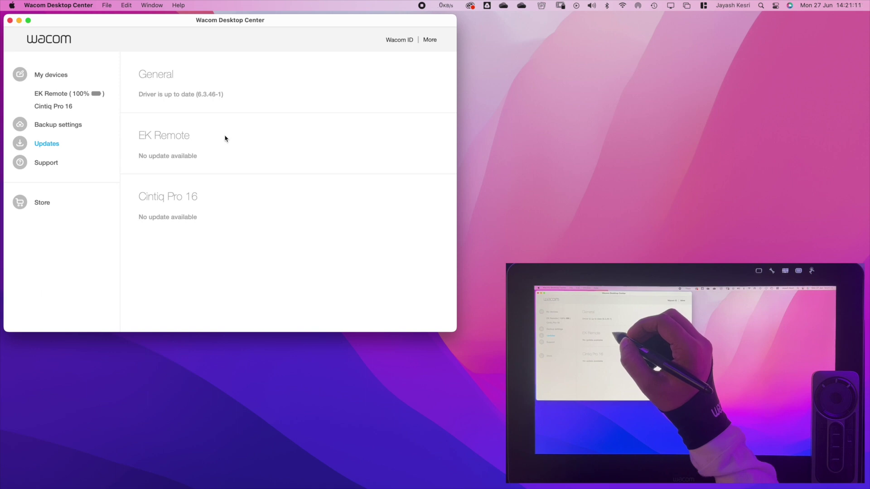
{"action": "left_click", "coordinate": [2, 18]}
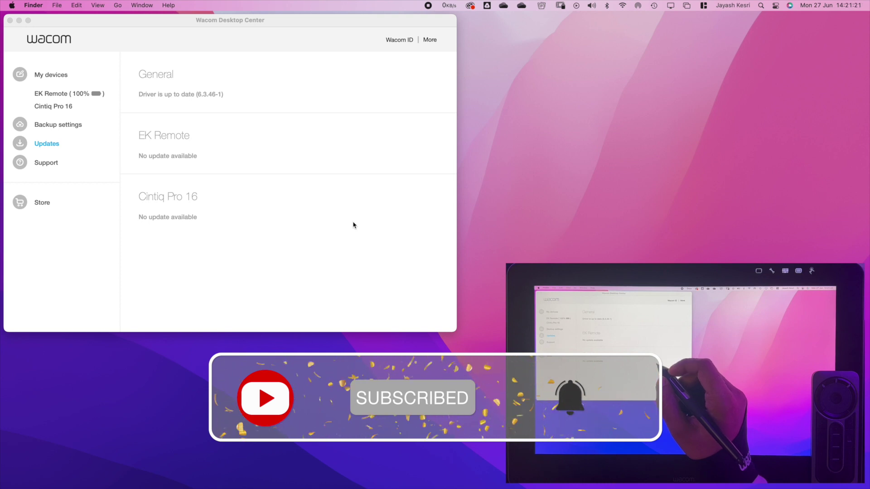
{"action": "left_click", "coordinate": [150, 94]}
{"action": "left_click_drag", "start_coordinate": [150, 94], "coordinate": [238, 93]}
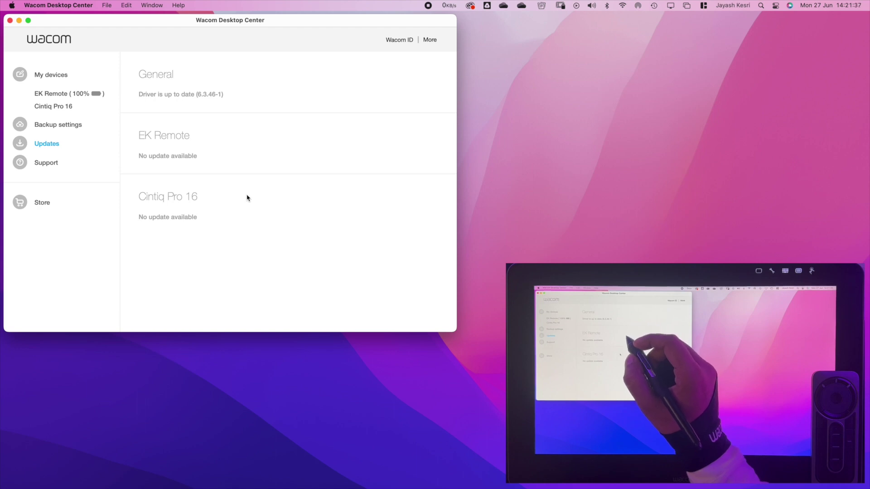
Run a driver check from the Support page.
{"action": "left_click", "coordinate": [52, 163]}
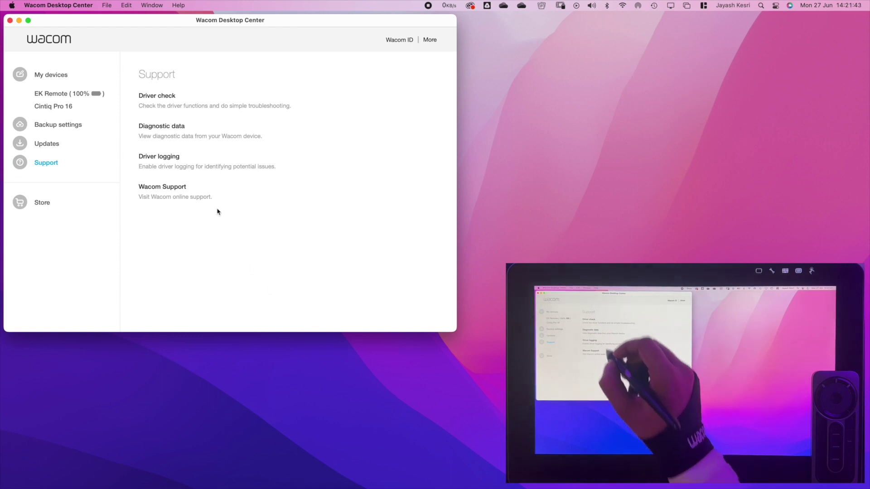
{"action": "left_click", "coordinate": [171, 96]}
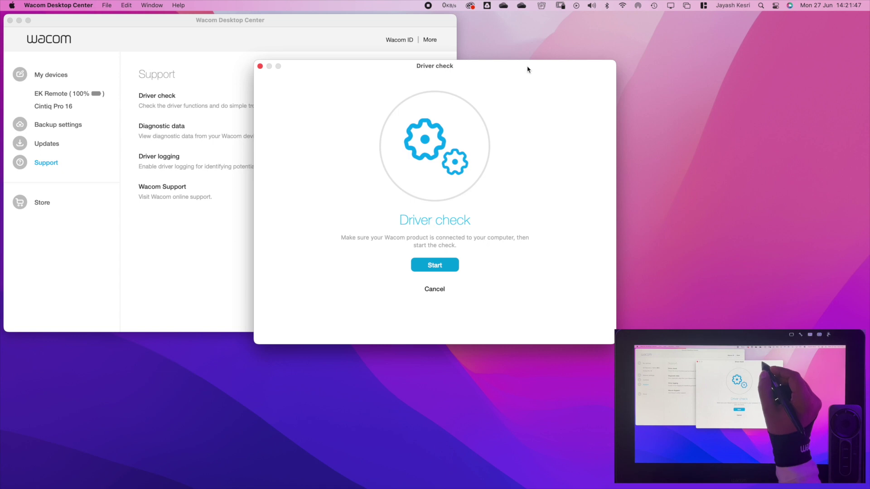
{"action": "left_click_drag", "start_coordinate": [528, 69], "coordinate": [516, 111]}
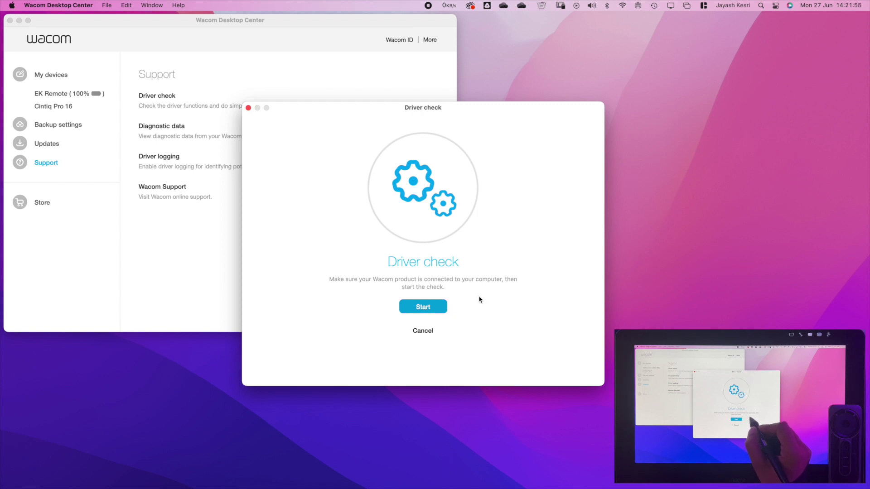
{"action": "left_click", "coordinate": [436, 307]}
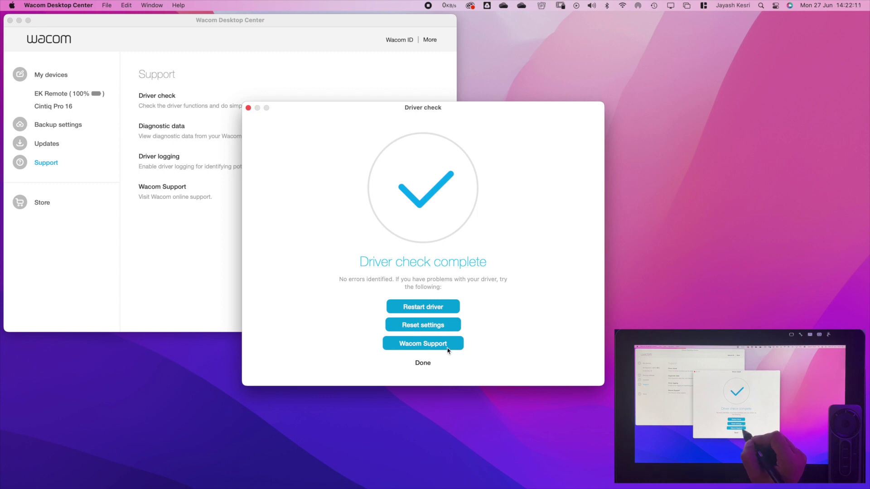
Finish the driver check and view diagnostic data for the EK Remote.
{"action": "left_click", "coordinate": [423, 364]}
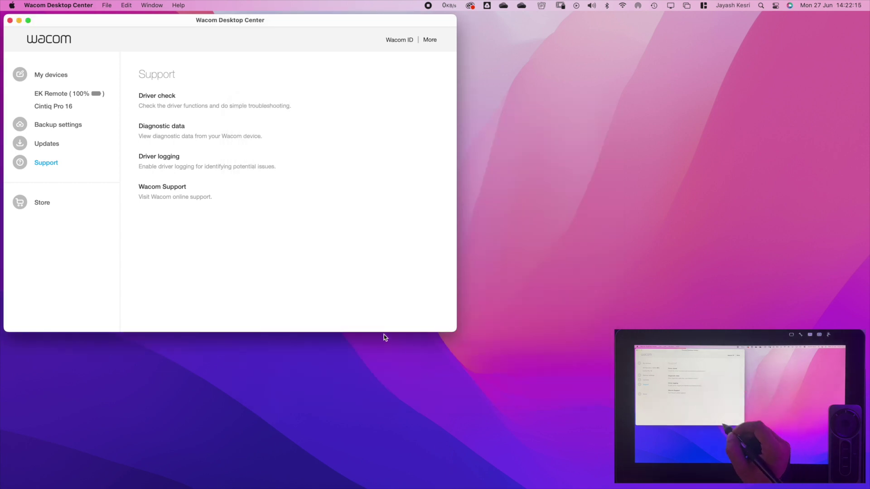
{"action": "left_click", "coordinate": [170, 127]}
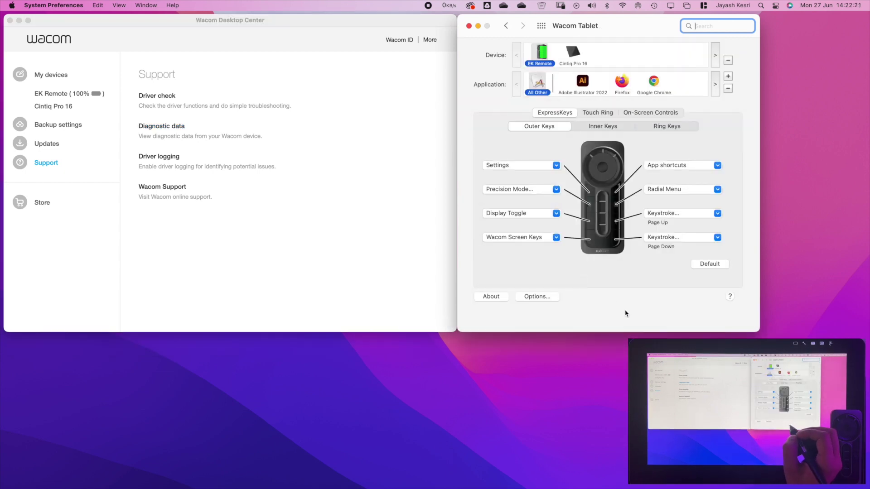
{"action": "left_click", "coordinate": [175, 126]}
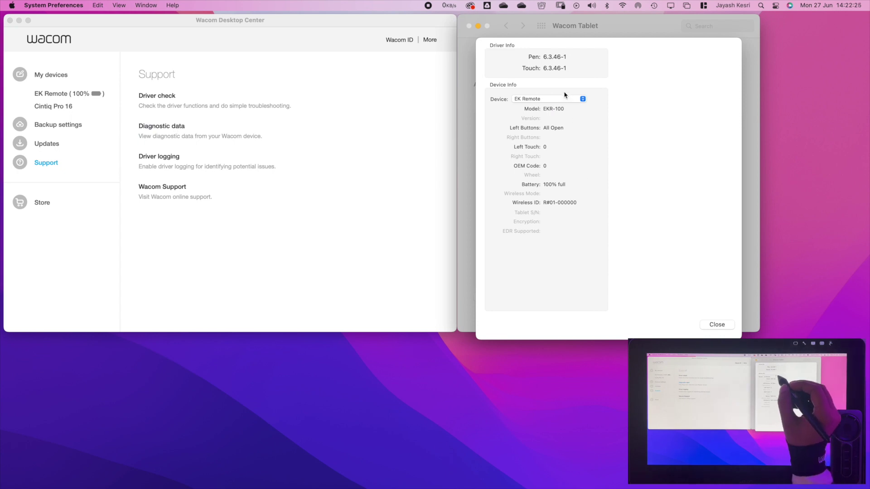
Switch the diagnostics to the Cintiq Pro 16, close them, and bring up driver logging.
{"action": "left_click", "coordinate": [565, 97]}
{"action": "left_click", "coordinate": [590, 108]}
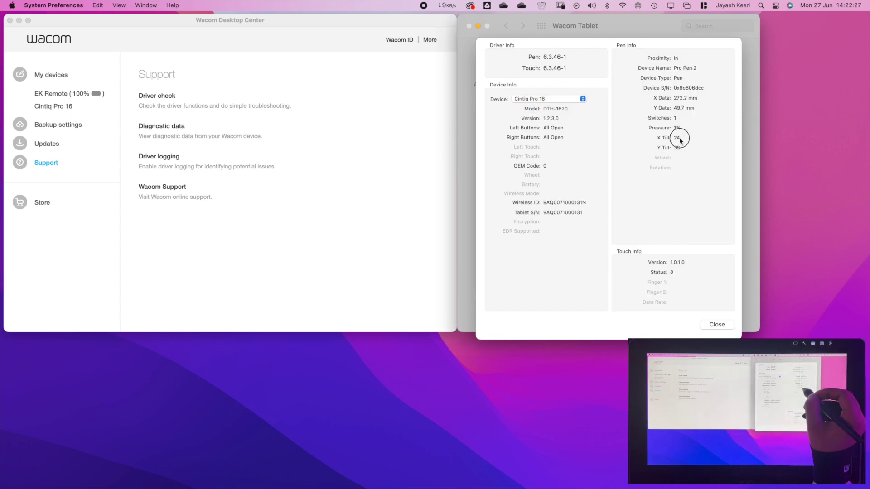
{"action": "left_click", "coordinate": [716, 324]}
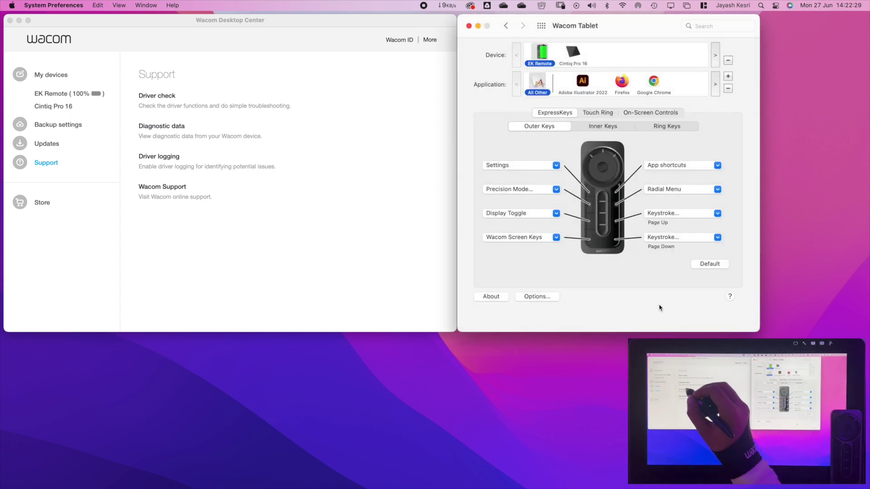
{"action": "left_click", "coordinate": [161, 157]}
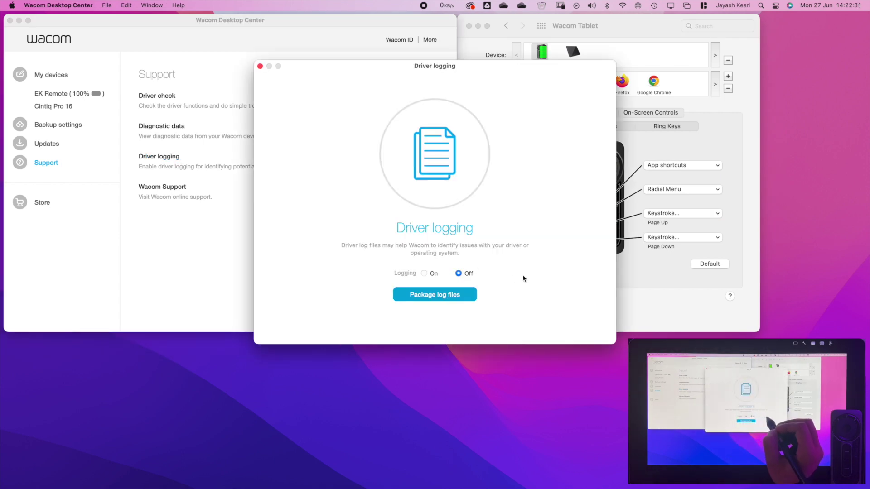
Reposition the Driver logging window, toggle logging on then back off, and close it.
{"action": "left_click_drag", "start_coordinate": [544, 66], "coordinate": [472, 122]}
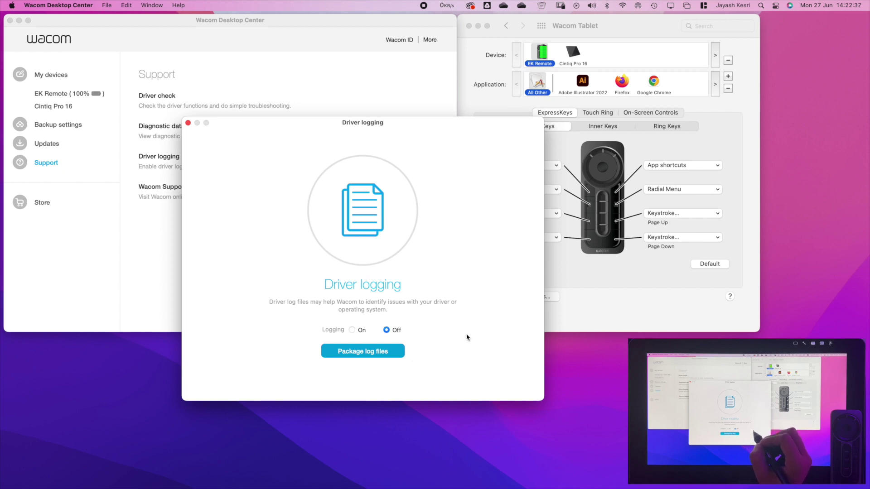
{"action": "left_click_drag", "start_coordinate": [453, 126], "coordinate": [488, 156]}
{"action": "left_click", "coordinate": [386, 362]}
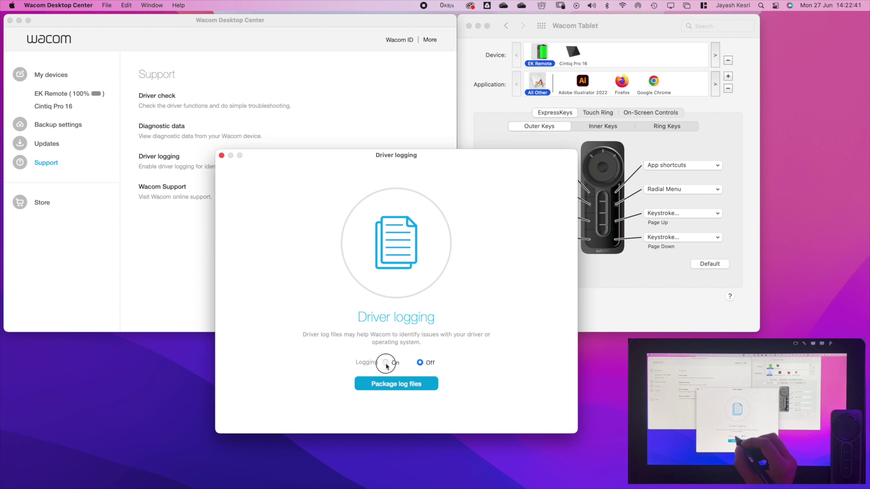
{"action": "left_click", "coordinate": [420, 363]}
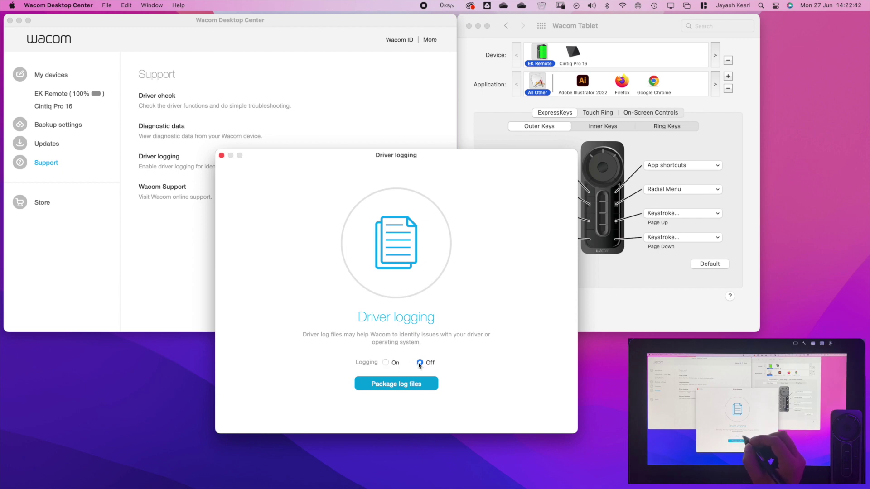
{"action": "left_click", "coordinate": [222, 156]}
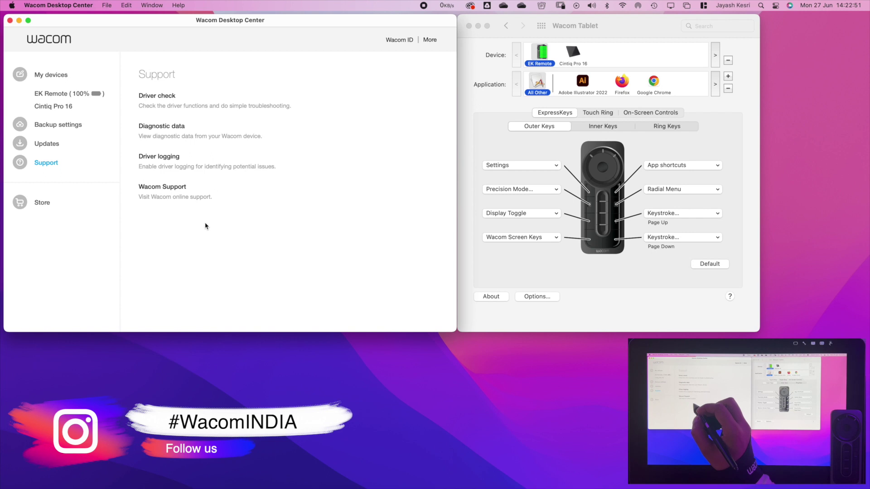
Bring Wacom Desktop Center forward and select EK Remote under My devices to show its Settings page.
{"action": "left_click", "coordinate": [197, 236]}
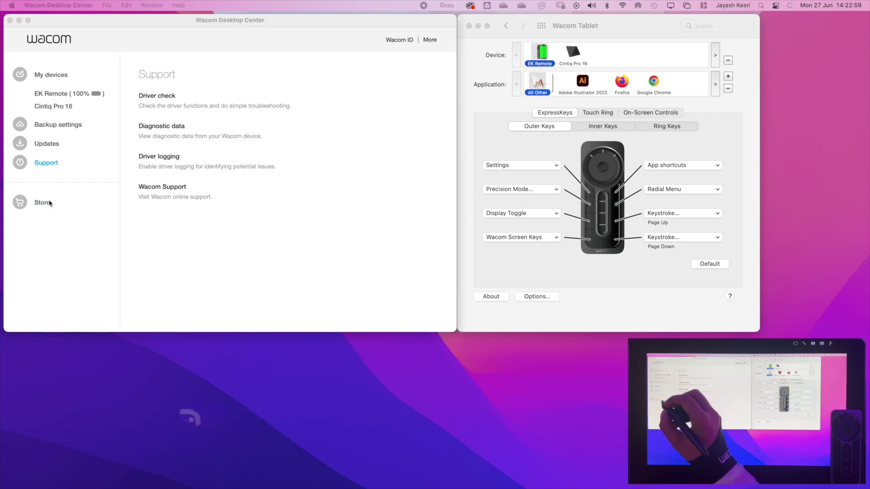
{"action": "left_click", "coordinate": [214, 252]}
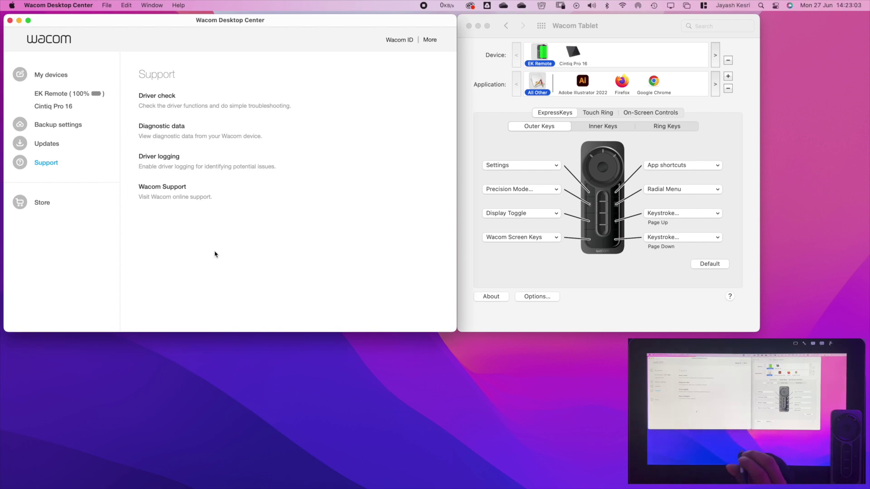
{"action": "left_click", "coordinate": [59, 93]}
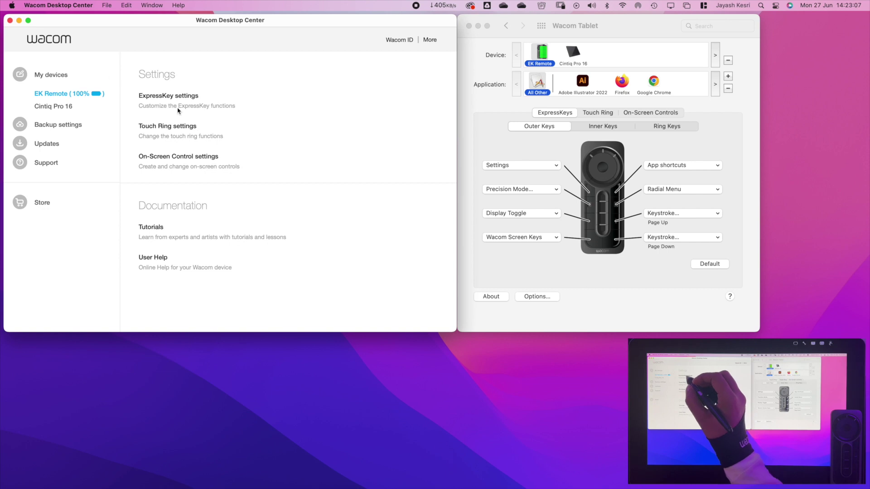
Open the EK Remote's ExpressKey settings and view its inner keys, outer keys, Touch Ring and On-Screen Controls.
{"action": "left_click", "coordinate": [181, 96]}
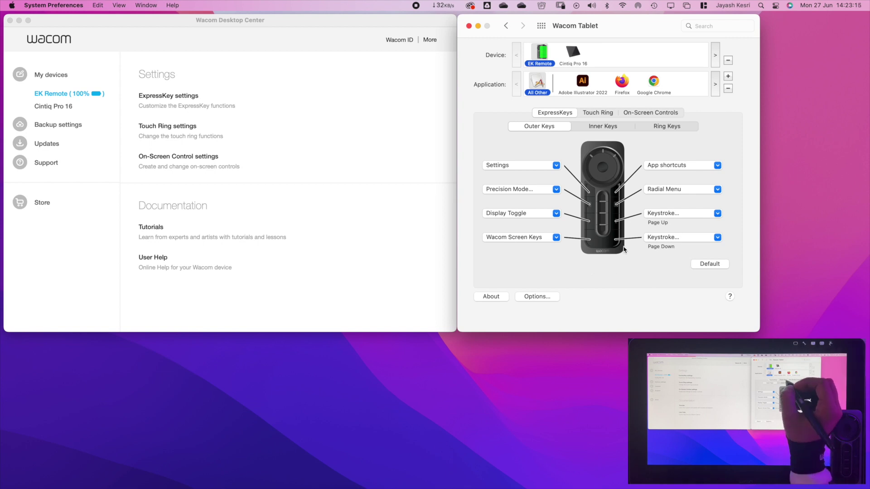
{"action": "left_click", "coordinate": [617, 127]}
{"action": "left_click", "coordinate": [559, 112]}
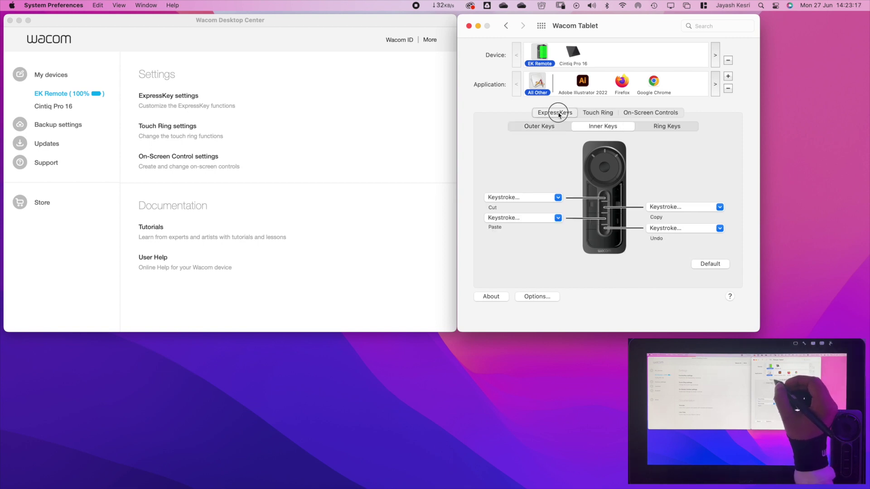
{"action": "left_click", "coordinate": [599, 112]}
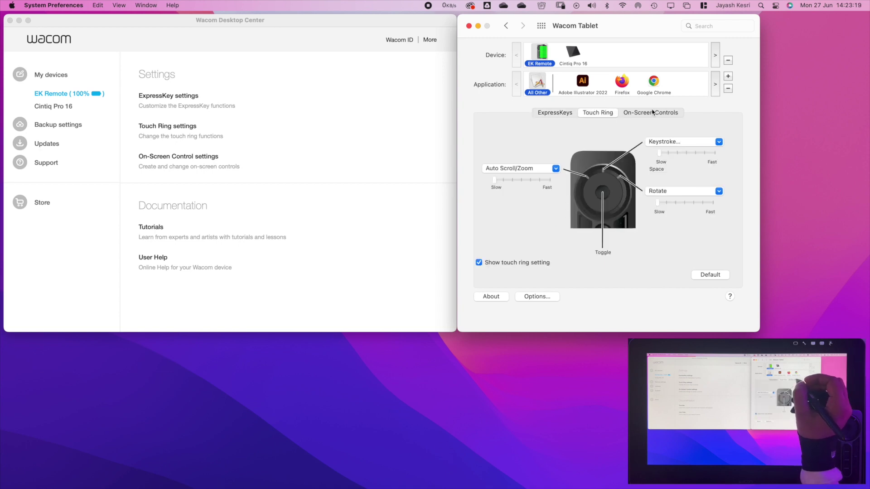
{"action": "left_click", "coordinate": [651, 112]}
Cycle through the ExpressKeys, Touch Ring and On-Screen Controls tabs, then the inner, ring and outer key assignments.
{"action": "left_click", "coordinate": [558, 113]}
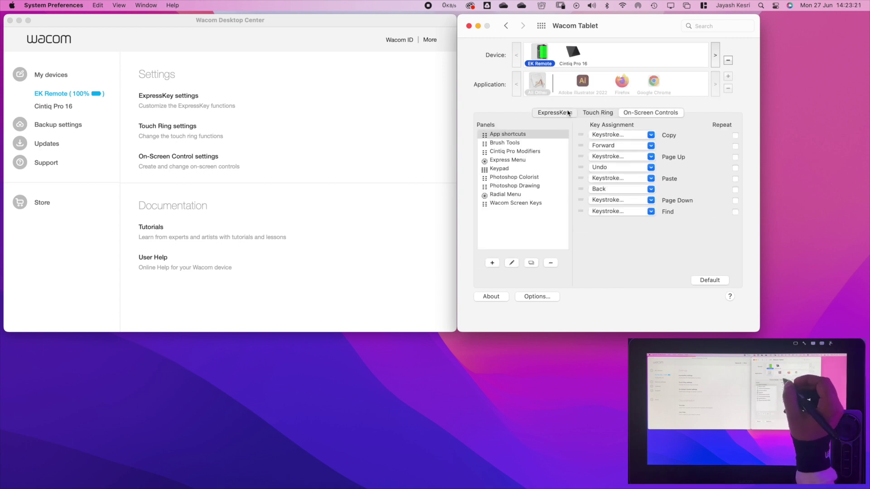
{"action": "left_click", "coordinate": [599, 112]}
{"action": "left_click", "coordinate": [641, 114]}
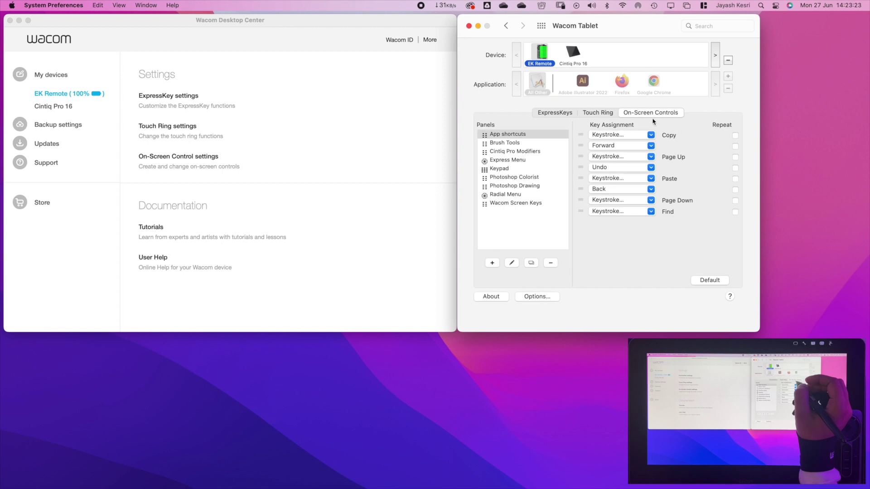
{"action": "left_click", "coordinate": [597, 114]}
{"action": "left_click", "coordinate": [571, 112]}
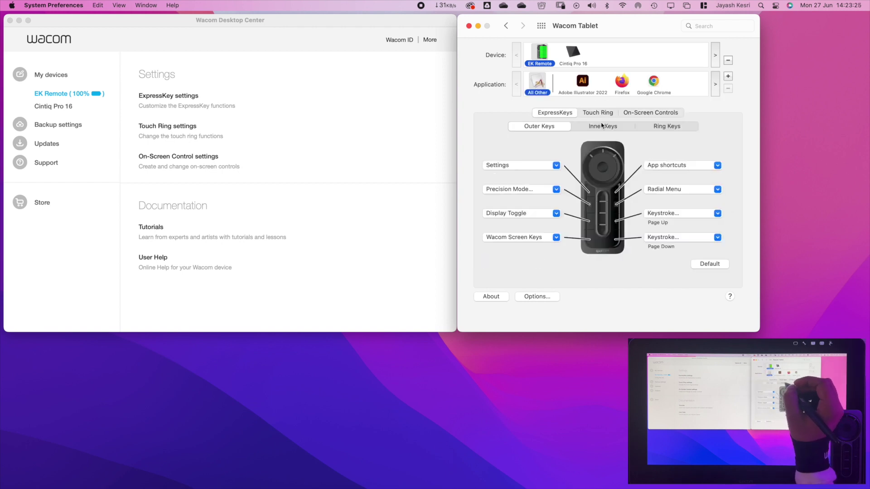
{"action": "left_click", "coordinate": [616, 128]}
{"action": "left_click", "coordinate": [675, 127]}
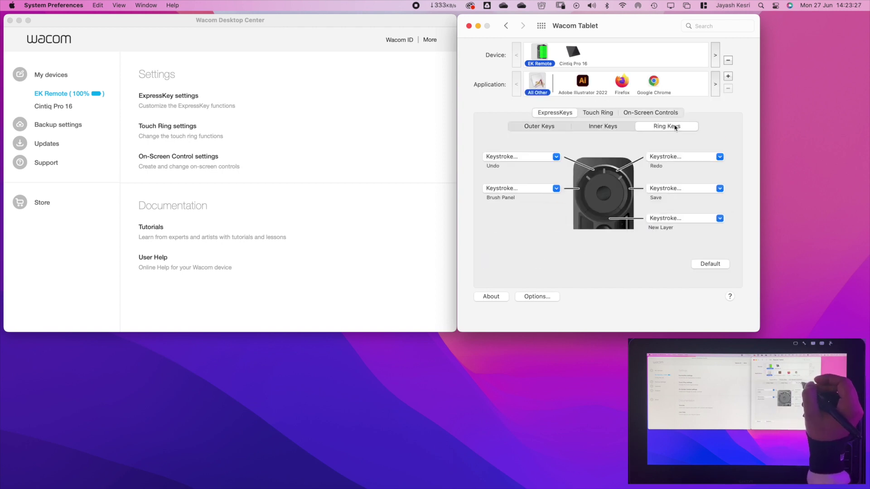
{"action": "left_click", "coordinate": [562, 128]}
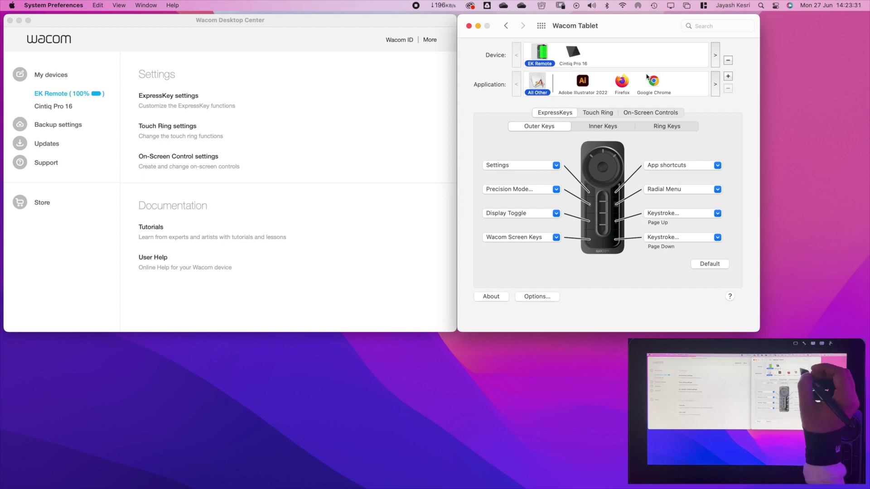
Look at the Cintiq Pro 16 pen settings, then return to the EK Remote's key settings.
{"action": "left_click", "coordinate": [574, 53]}
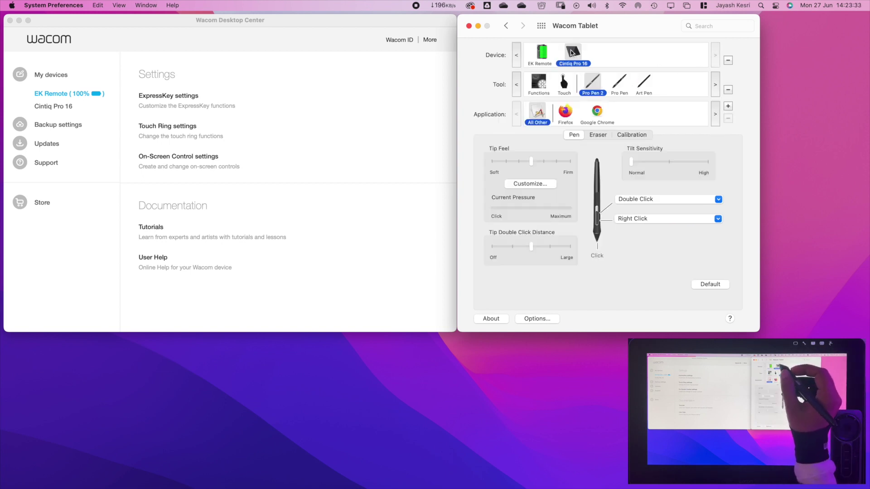
{"action": "left_click", "coordinate": [541, 55]}
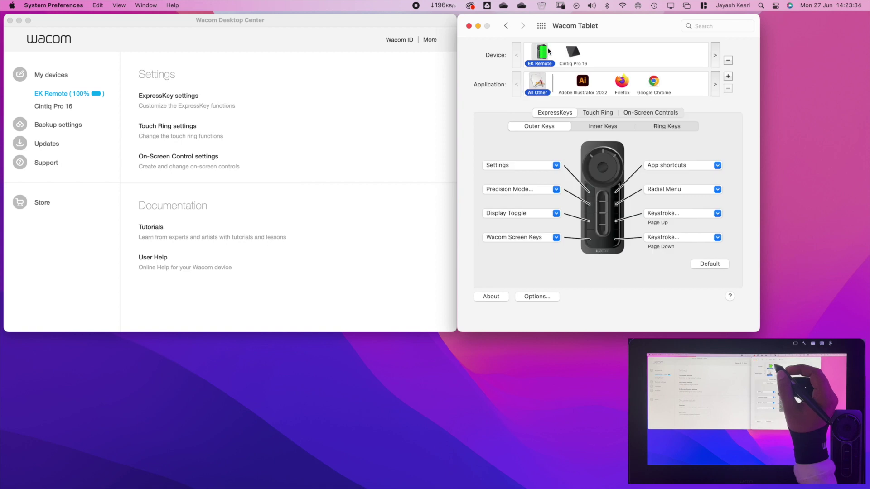
{"action": "left_click", "coordinate": [595, 347]}
Close the Wacom Tablet settings window and Wacom Desktop Center.
{"action": "left_click", "coordinate": [470, 26]}
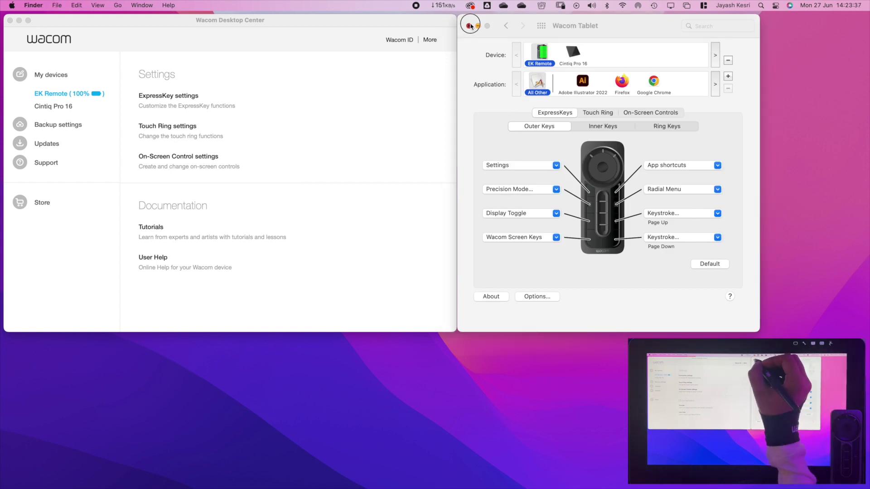
{"action": "left_click", "coordinate": [12, 21]}
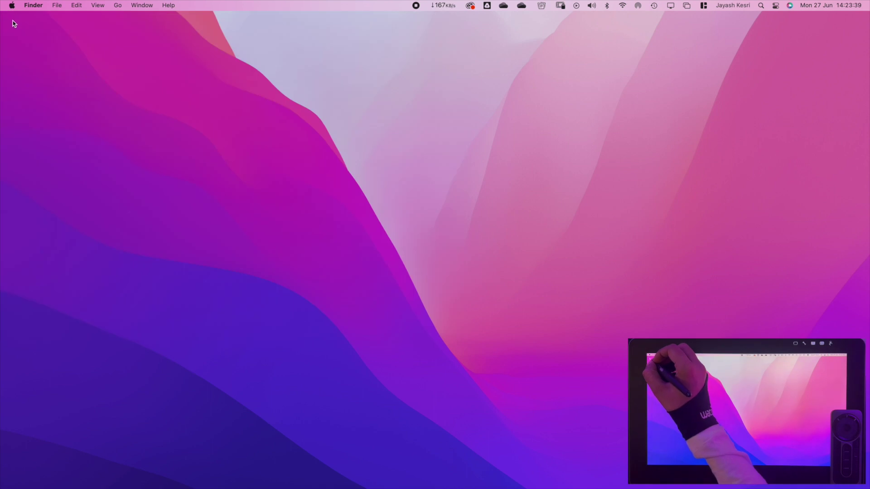
{"action": "left_click", "coordinate": [295, 171]}
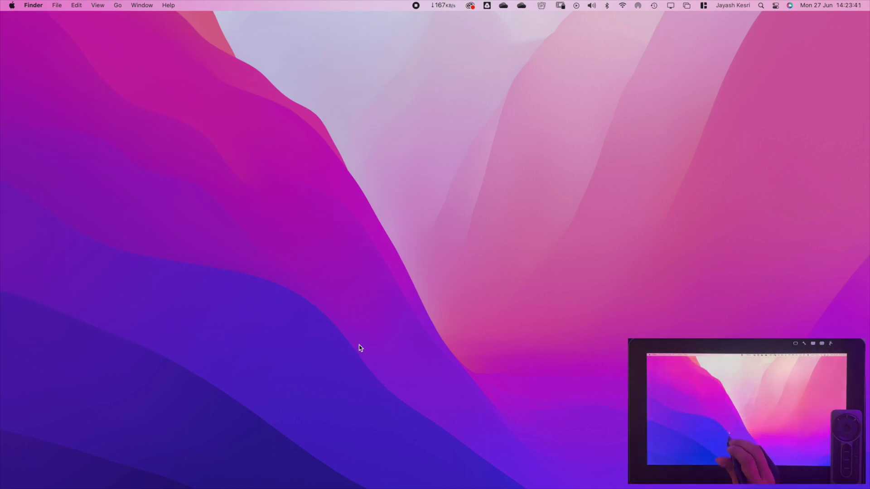